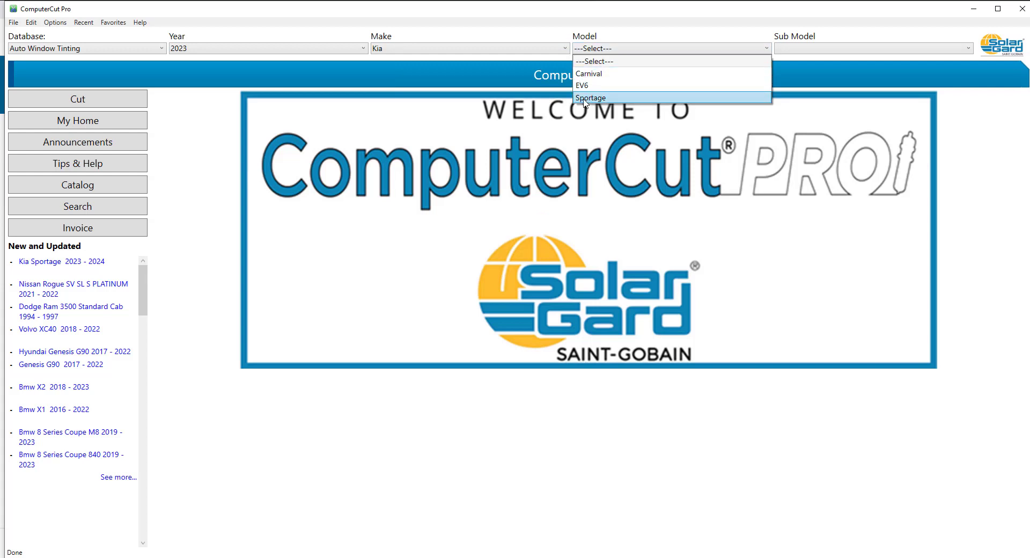
Step: Load the Kia Sportage patterns and send both front door windows and the two small pieces between them to the cutting layout
left_click(585, 99)
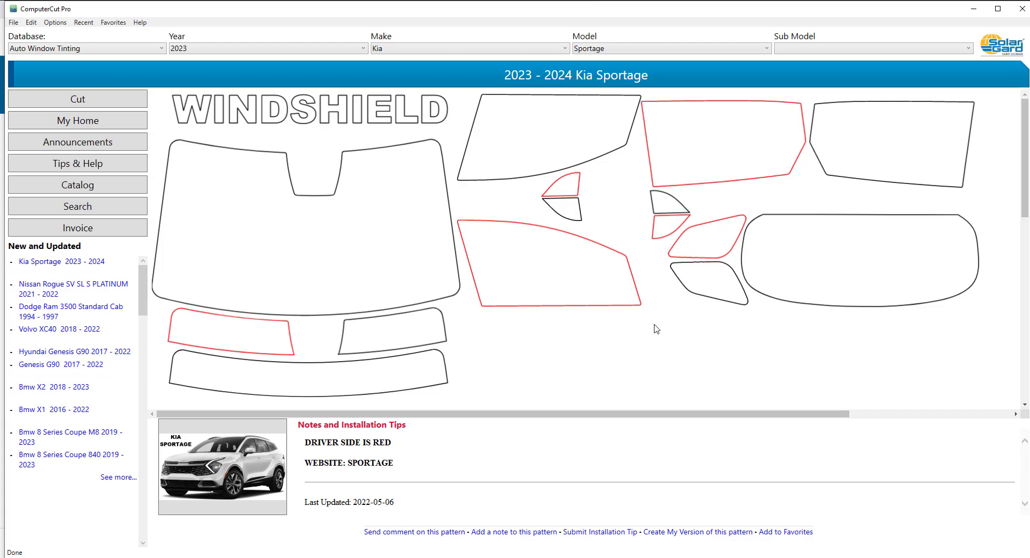
left_click(572, 266)
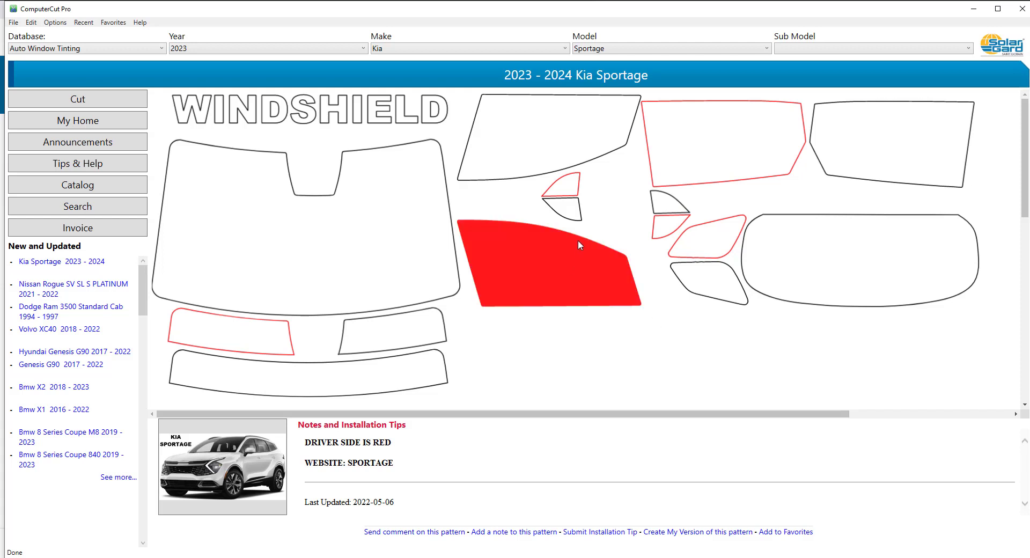
left_click(572, 213)
left_click(569, 192)
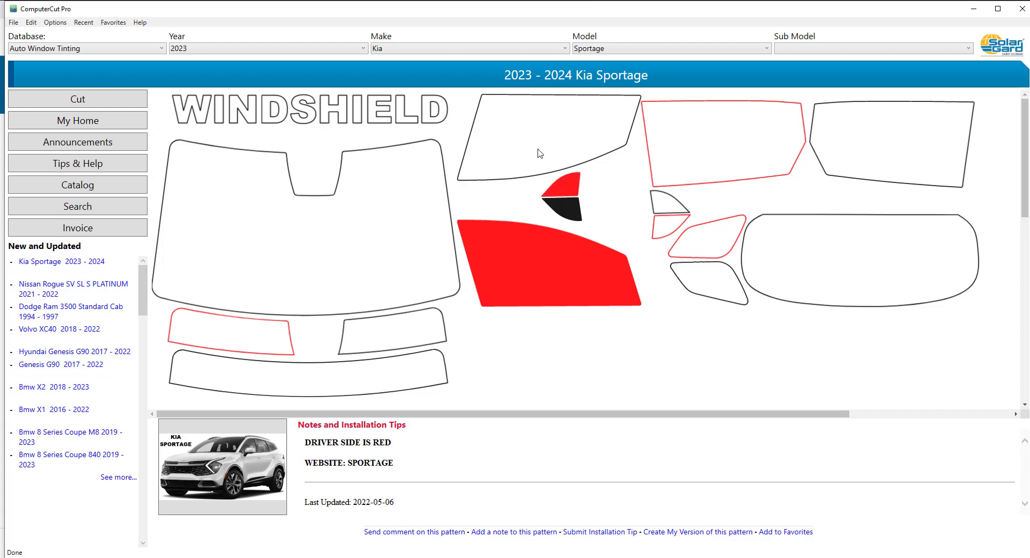
left_click(539, 153)
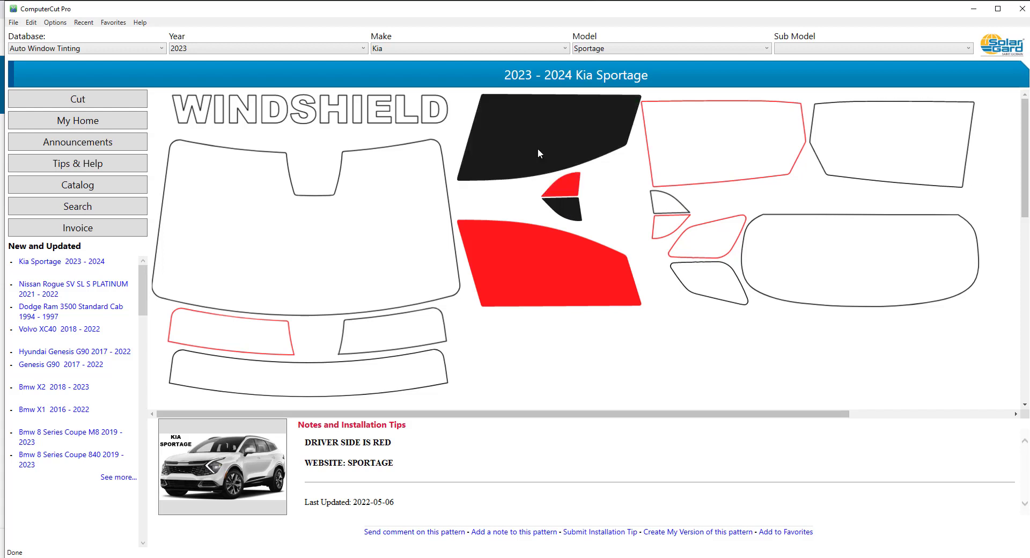
left_click(122, 103)
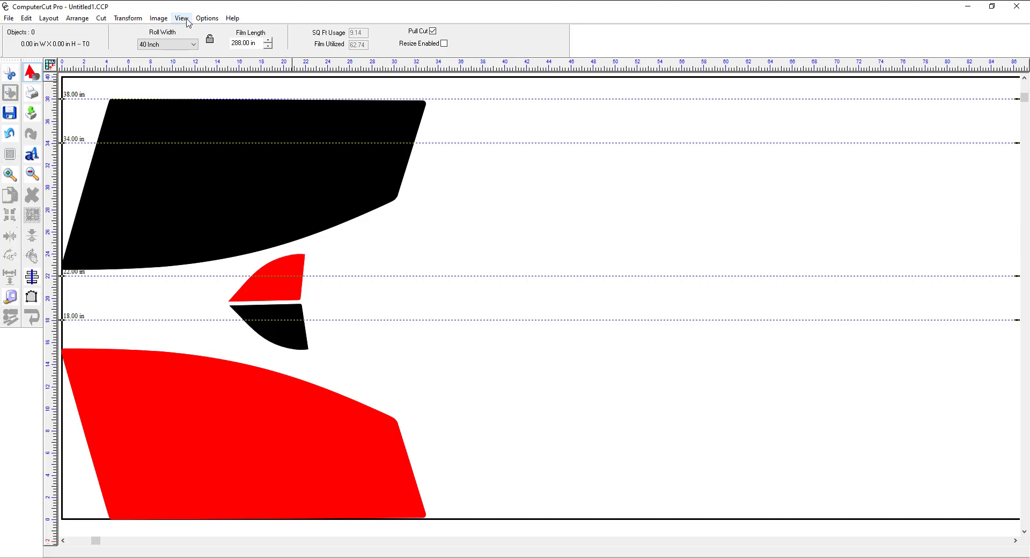
Step: Hide the pattern fill to show only the outlines, and turn the fill back on
left_click(187, 23)
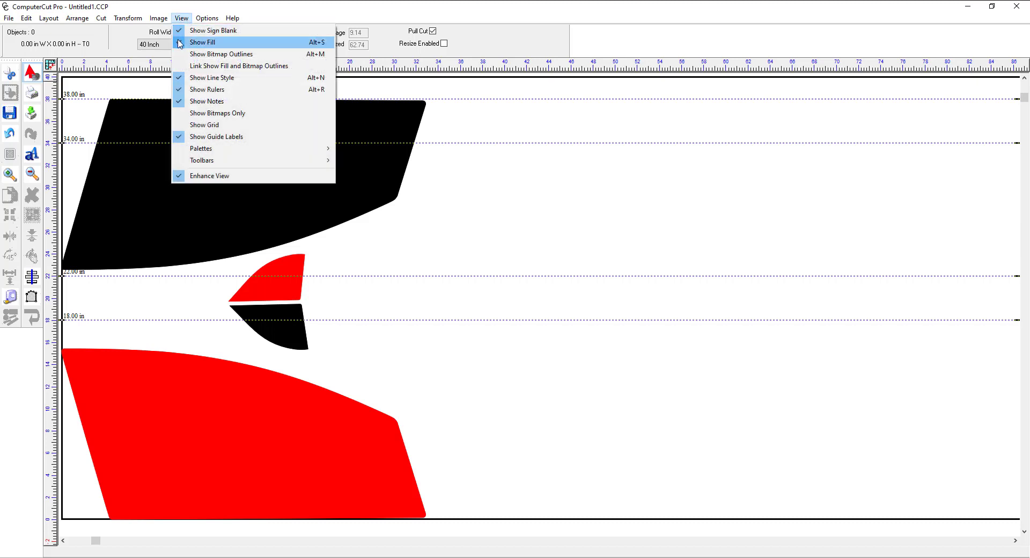
left_click(181, 44)
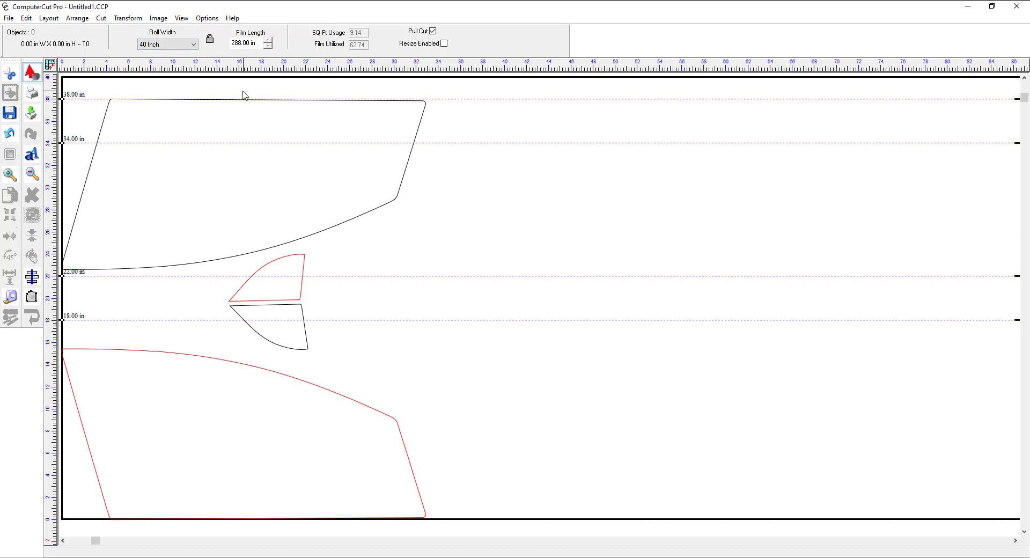
left_click(185, 21)
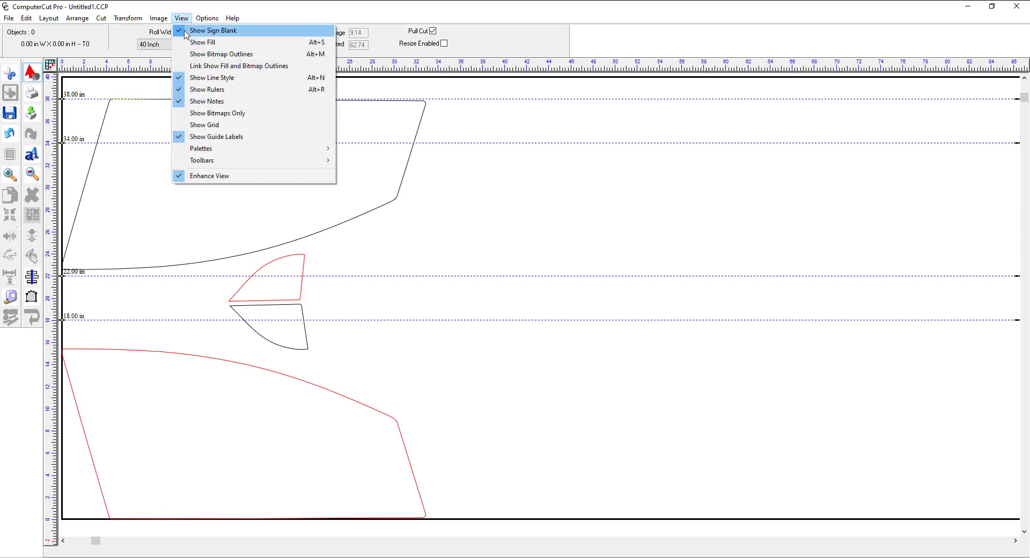
left_click(177, 42)
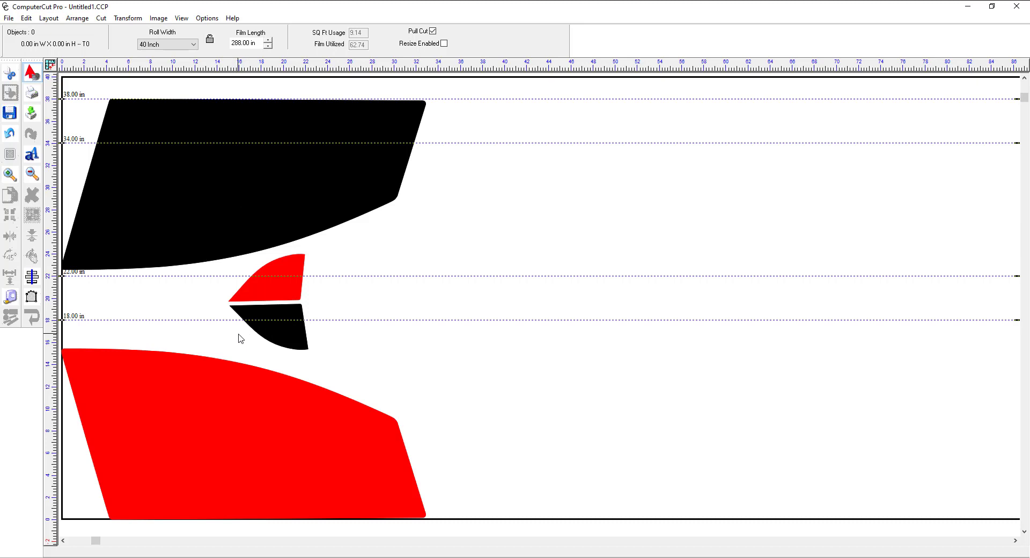
Step: Try moving the large red window pattern slightly up and away from the film's edge, and undo the move
left_click(3, 79)
left_click(253, 406)
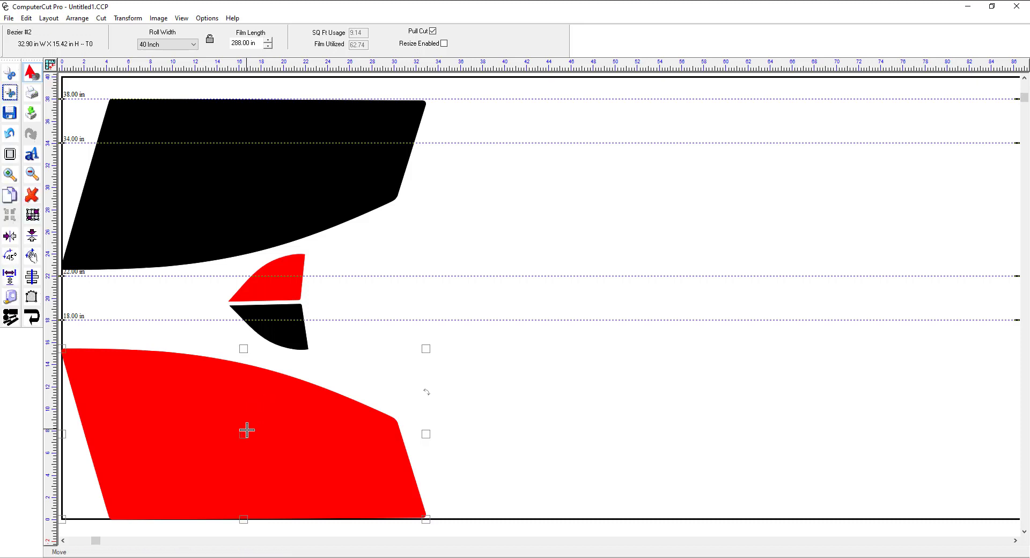
left_click(244, 431)
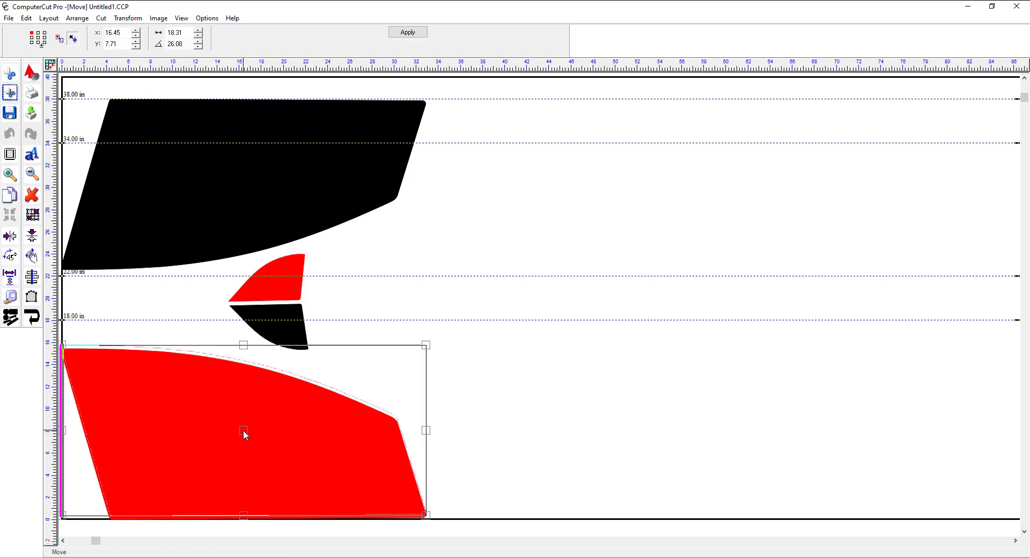
left_click_drag(243, 430, 249, 424)
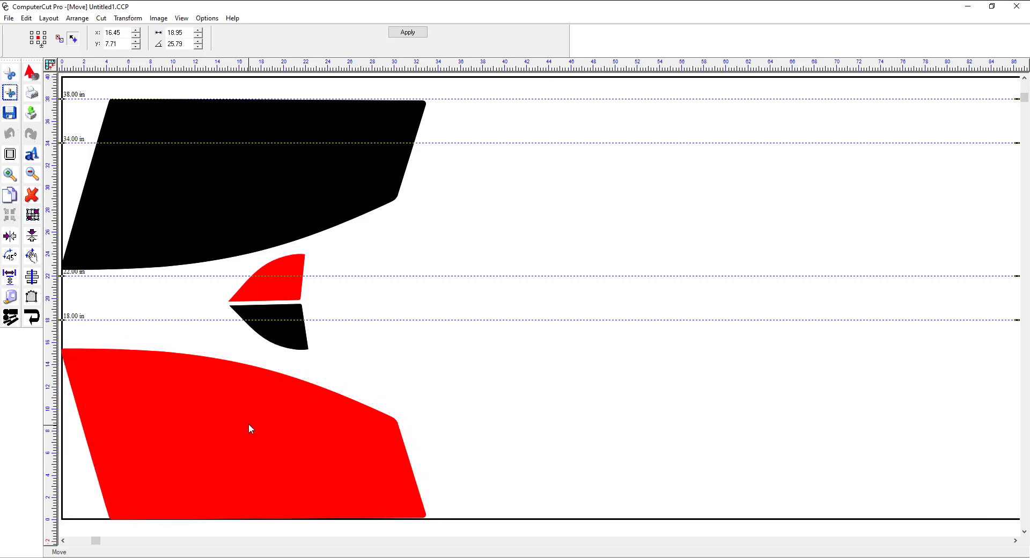
left_click(248, 423)
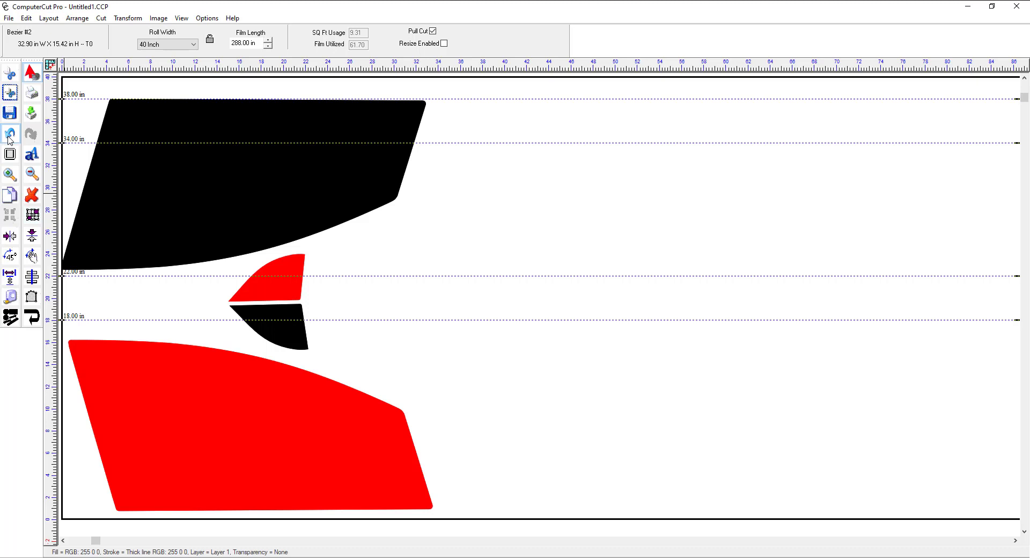
left_click(9, 134)
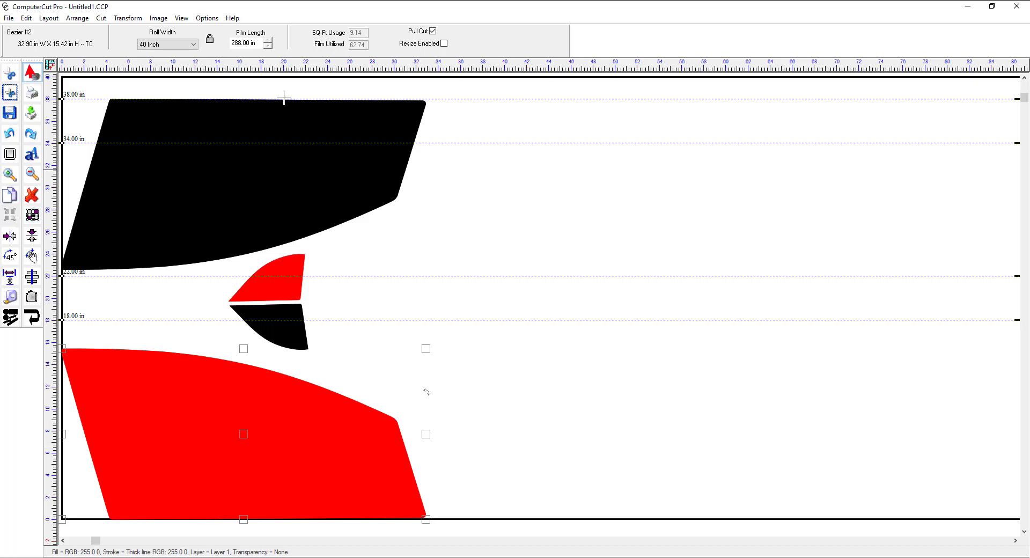
Step: Review the plot settings, including the Y move value, and close them without plotting
left_click(104, 19)
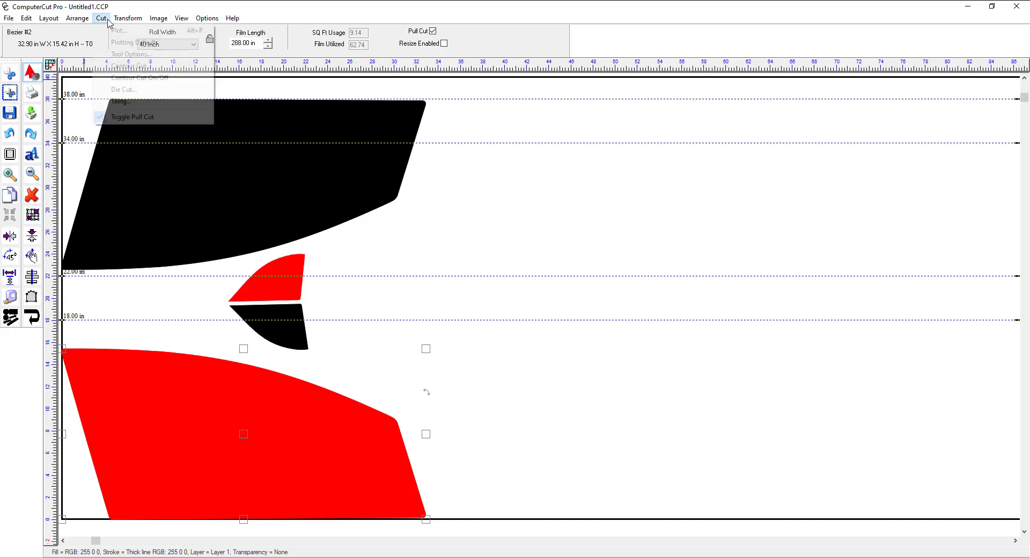
left_click(114, 43)
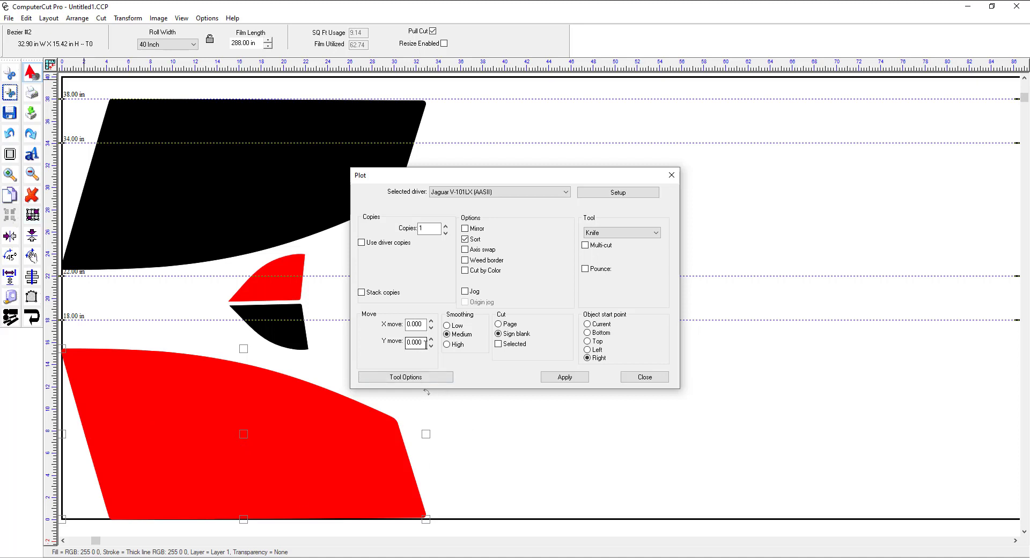
left_click_drag(425, 344, 408, 345)
left_click(640, 378)
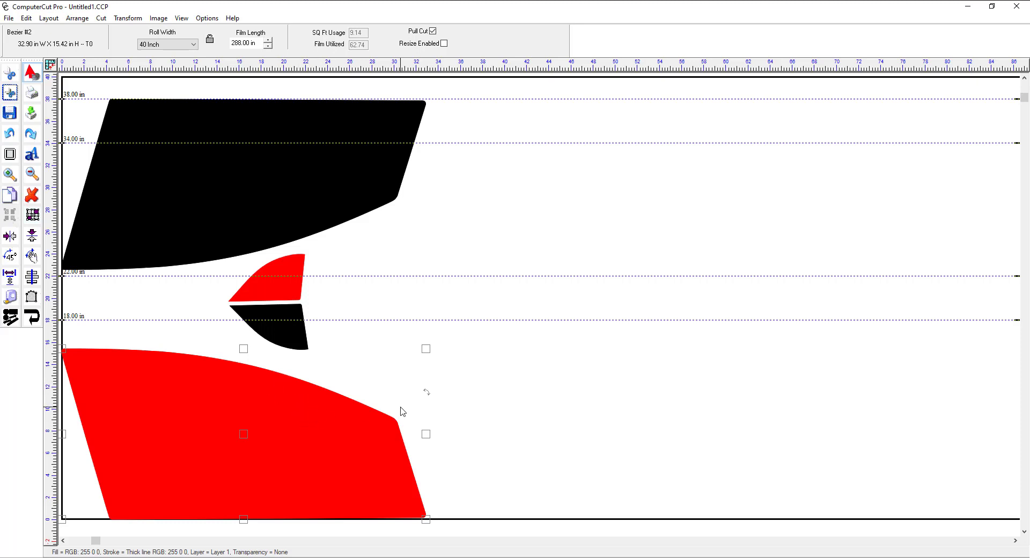
Step: Rotate the large red window pattern slightly
left_click(426, 394)
mouse_move(427, 394)
left_mouse_down()
mouse_move(420, 372)
mouse_move(418, 413)
mouse_move(416, 402)
left_mouse_up()
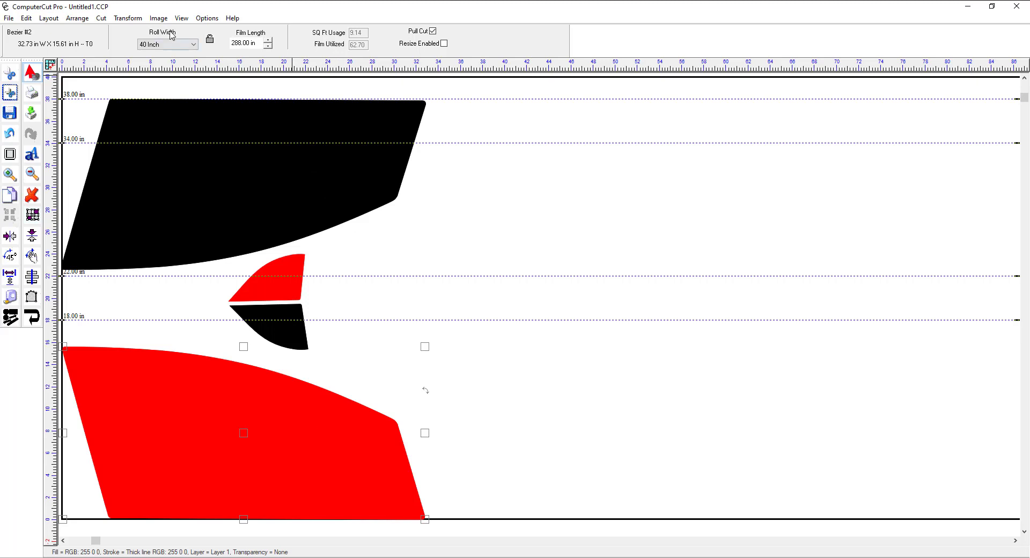
Step: Select the large red window pattern by its outline with the fill hidden, and restore the fill
left_click(181, 18)
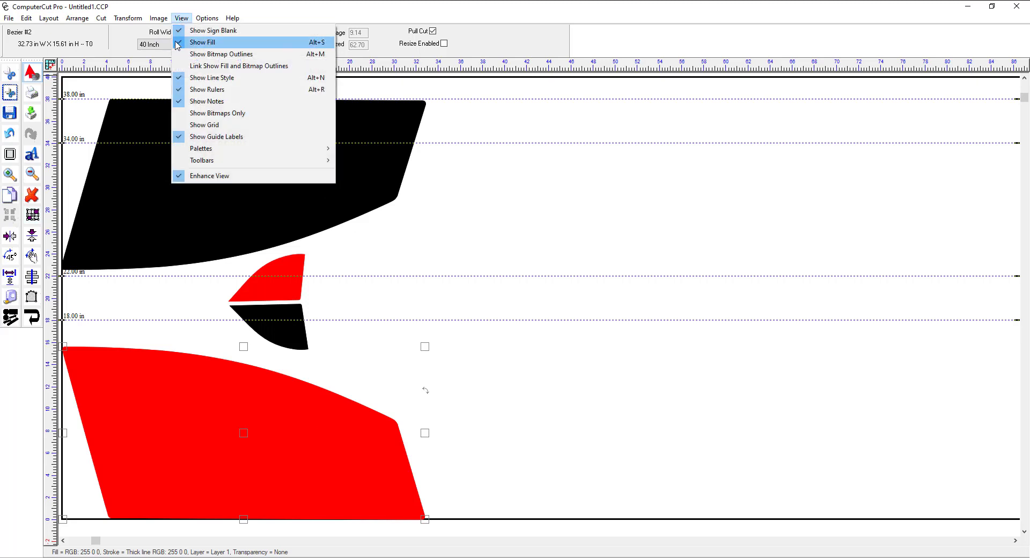
left_click(177, 44)
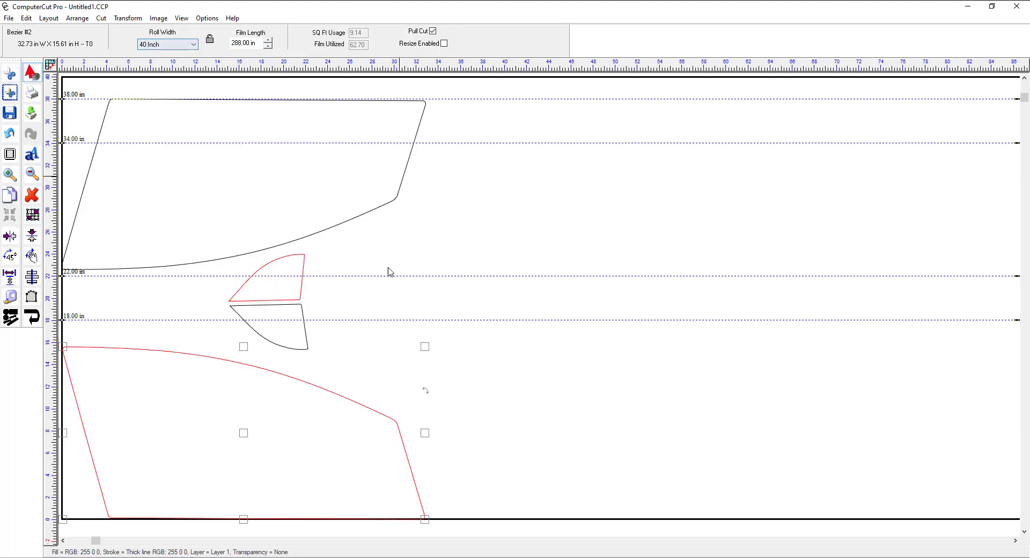
left_click(356, 370)
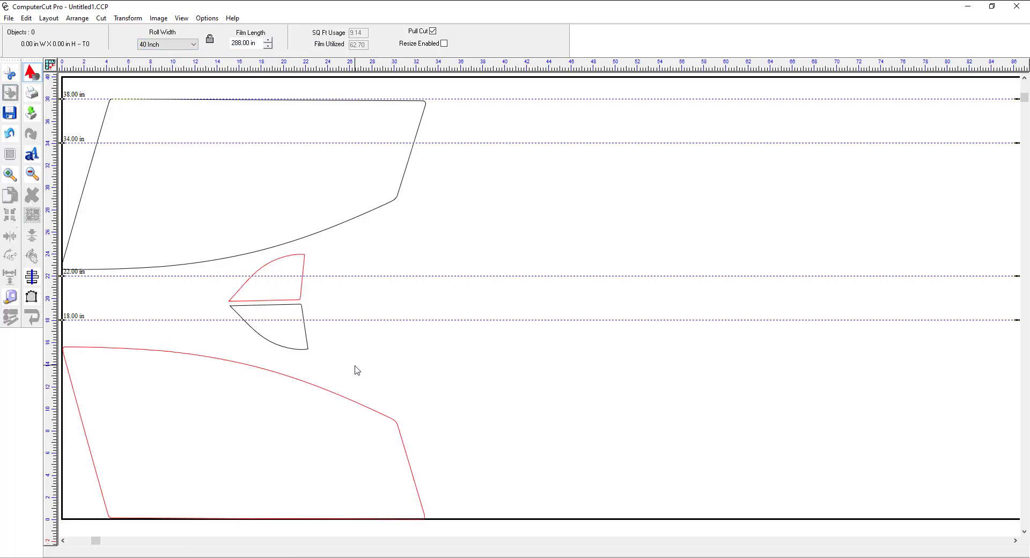
left_click(345, 395)
left_click(306, 405)
left_click(324, 390)
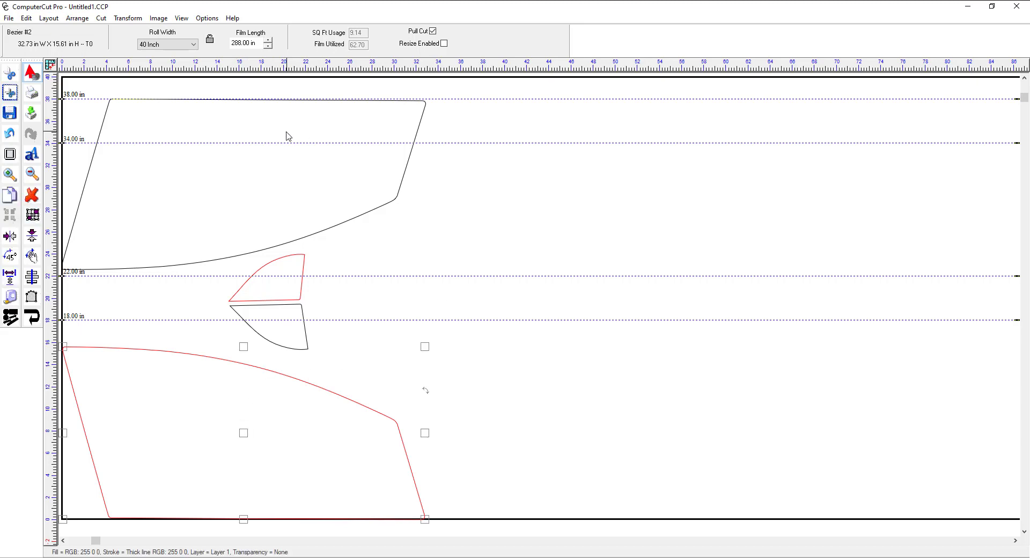
left_click(181, 18)
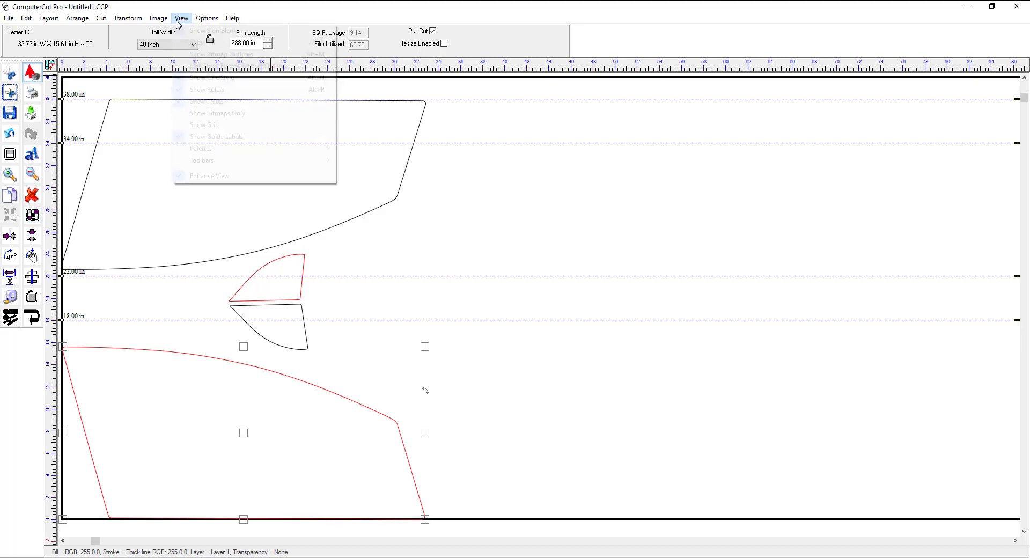
left_click(178, 43)
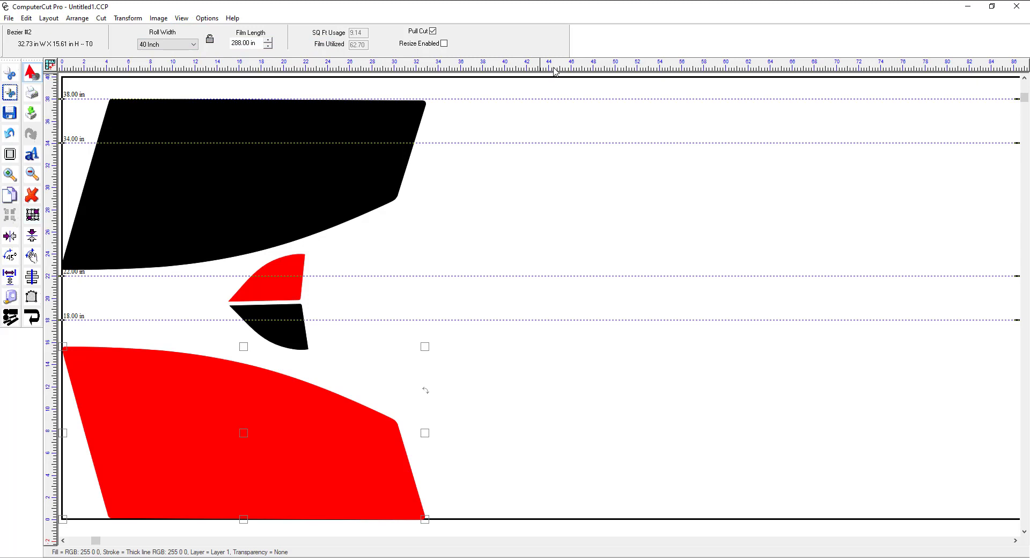
Step: Close the current layout and send all rear door, rear side and back window patterns to a new cutting layout
left_click(1015, 7)
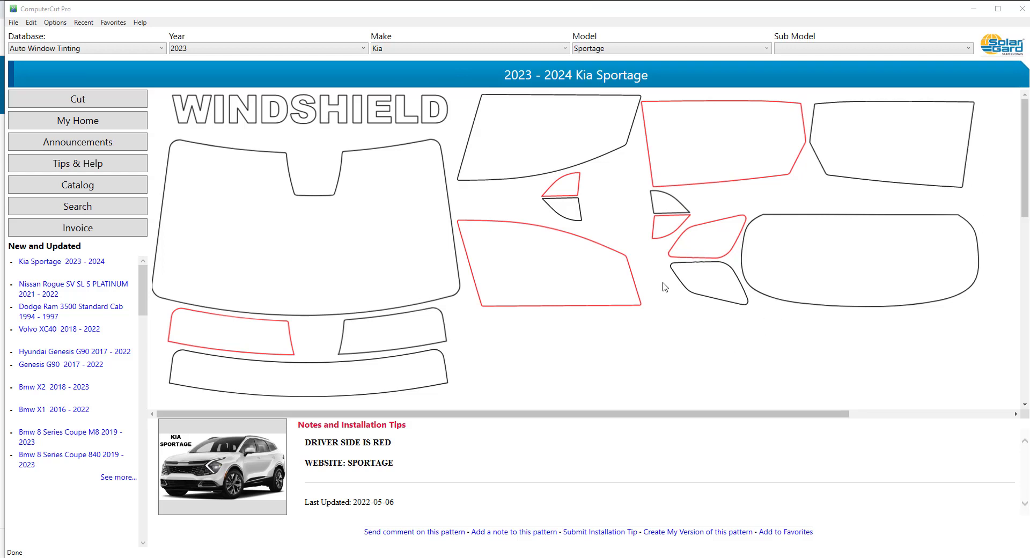
left_click_drag(670, 277, 853, 143)
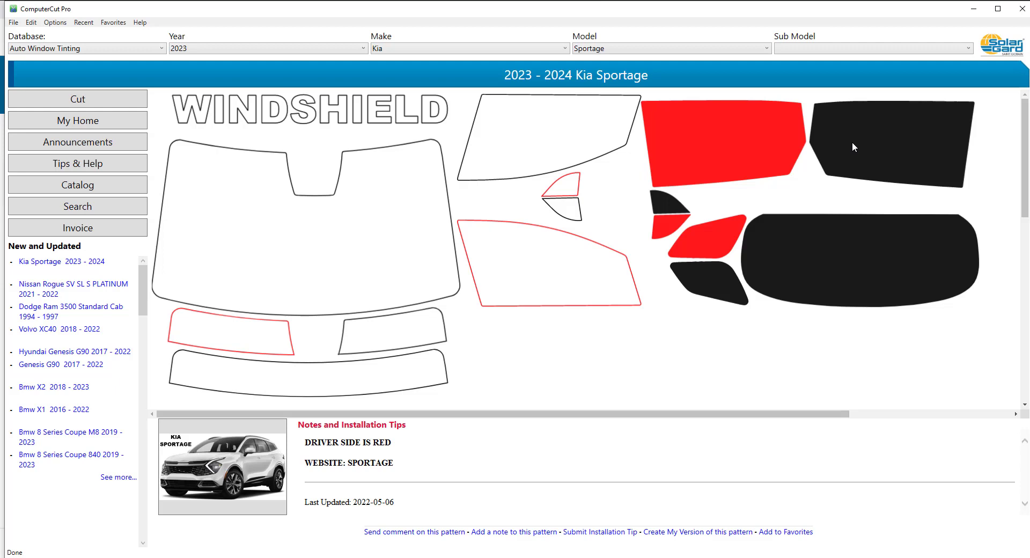
left_click(120, 107)
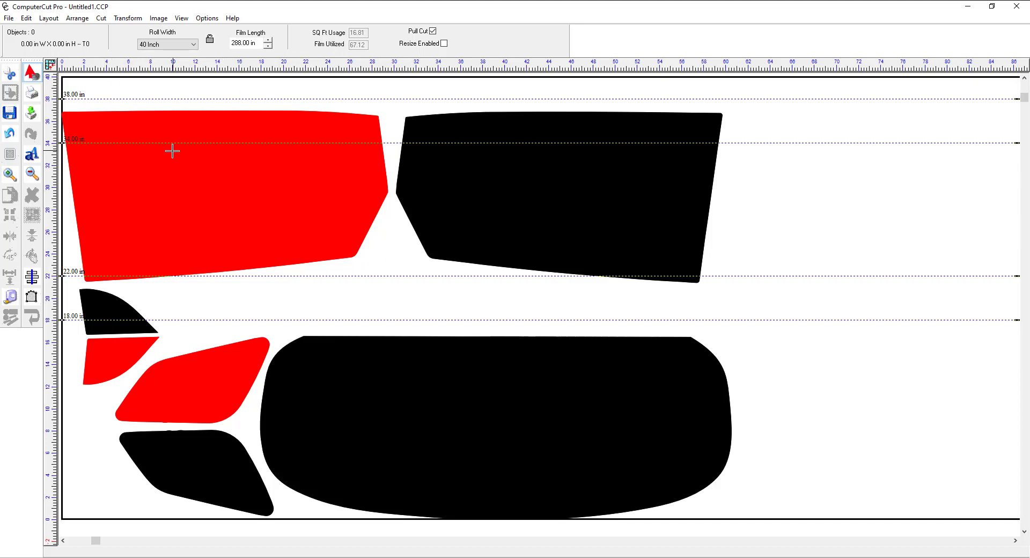
Step: Move the large black rear door window pattern slightly up so its lower edge meets the 22-inch guide
left_click(460, 177)
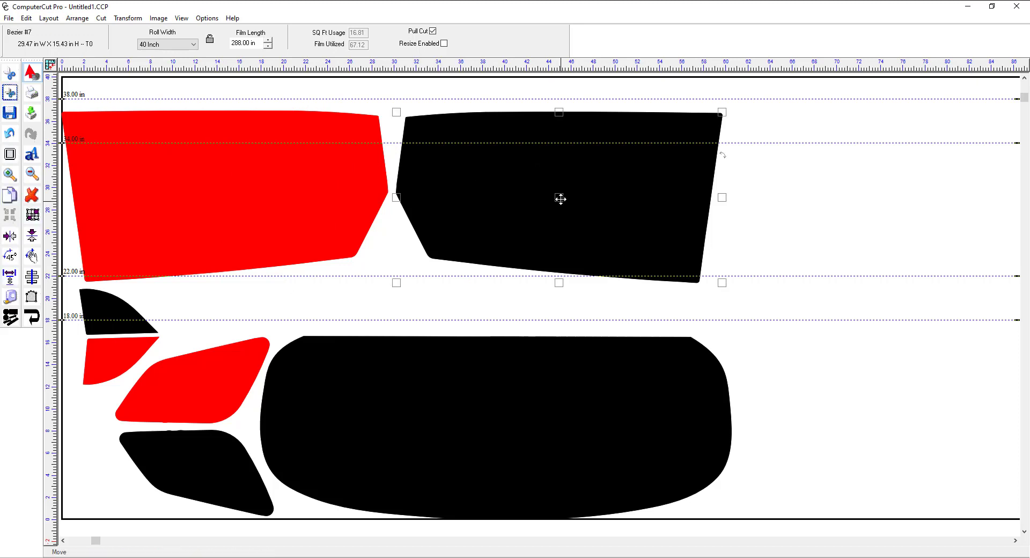
mouse_move(559, 199)
left_mouse_down()
mouse_move(558, 140)
mouse_move(571, 177)
mouse_move(559, 148)
mouse_move(556, 191)
left_mouse_up()
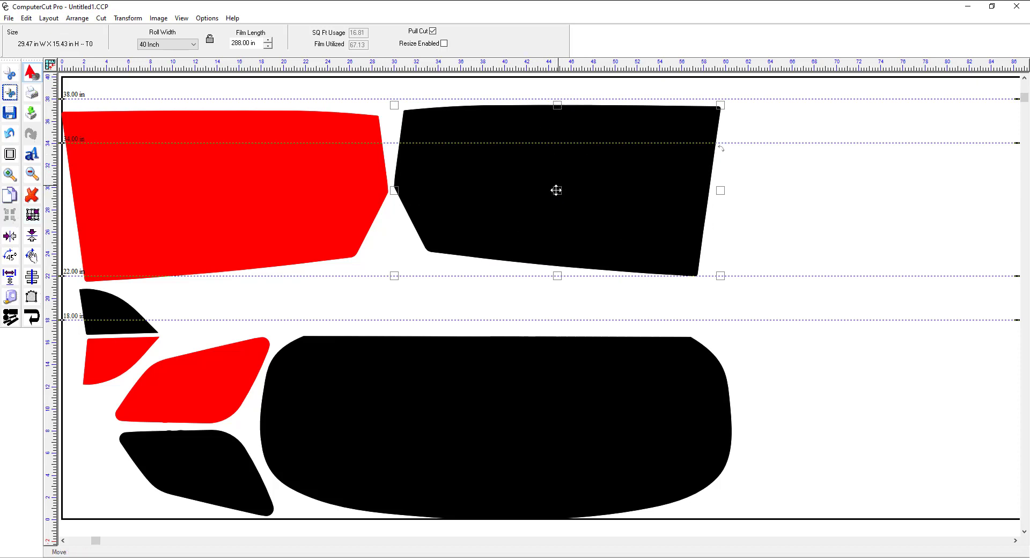
mouse_move(556, 190)
left_mouse_down()
mouse_move(565, 161)
mouse_move(556, 193)
left_mouse_up()
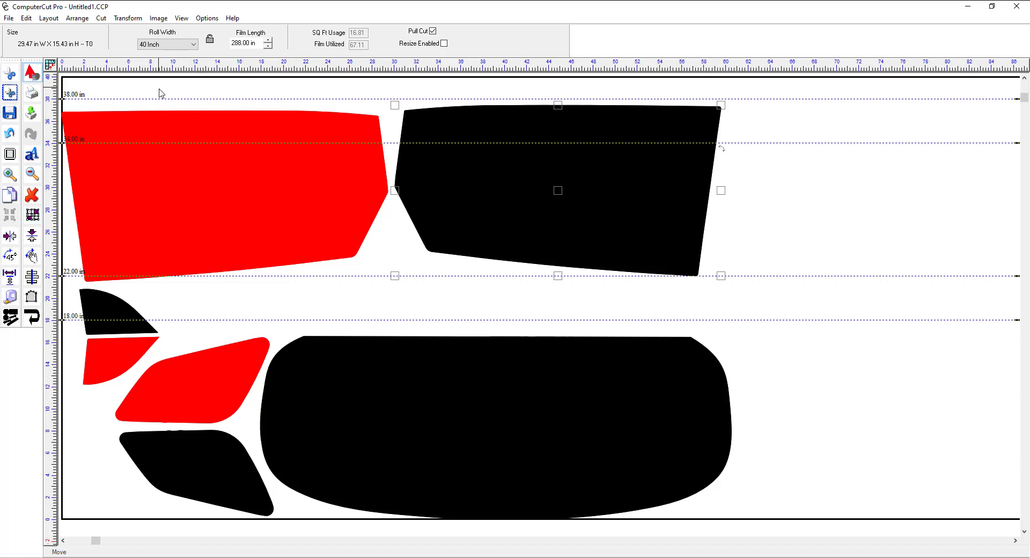
Step: Set the film roll width to 20 inches
left_click(189, 48)
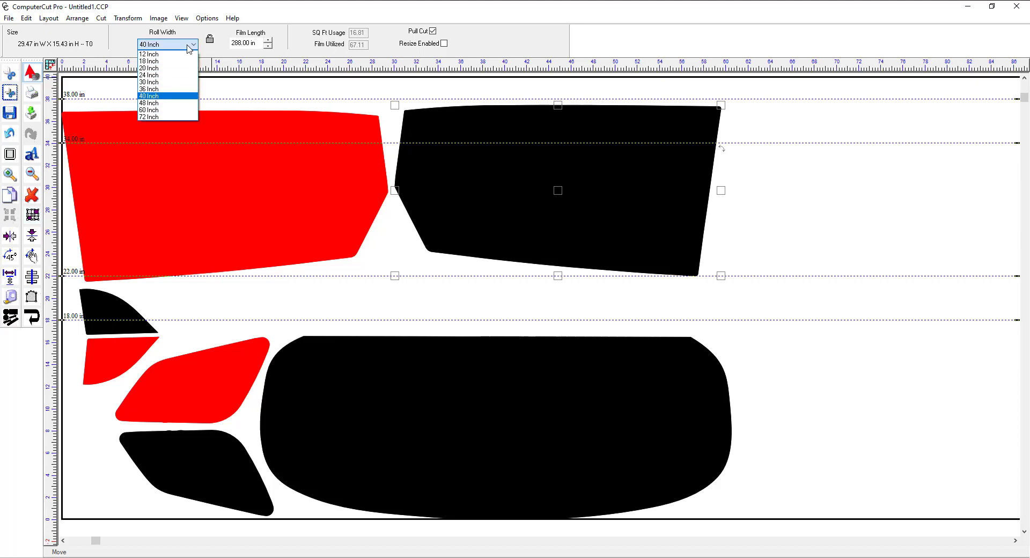
left_click(155, 68)
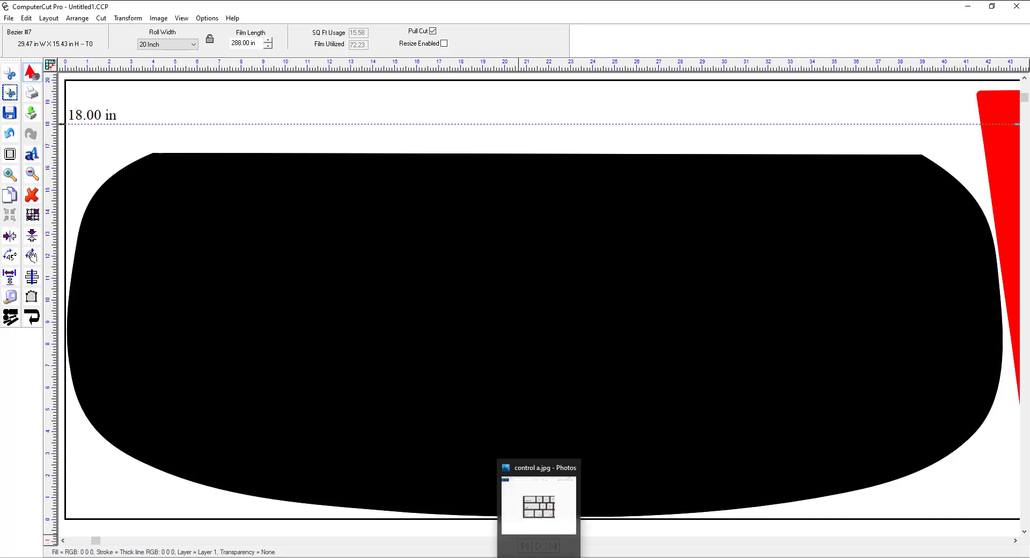
Step: Switch to Photos to view the control a.jpg keyboard image, and return to the cutting layout
left_click(538, 557)
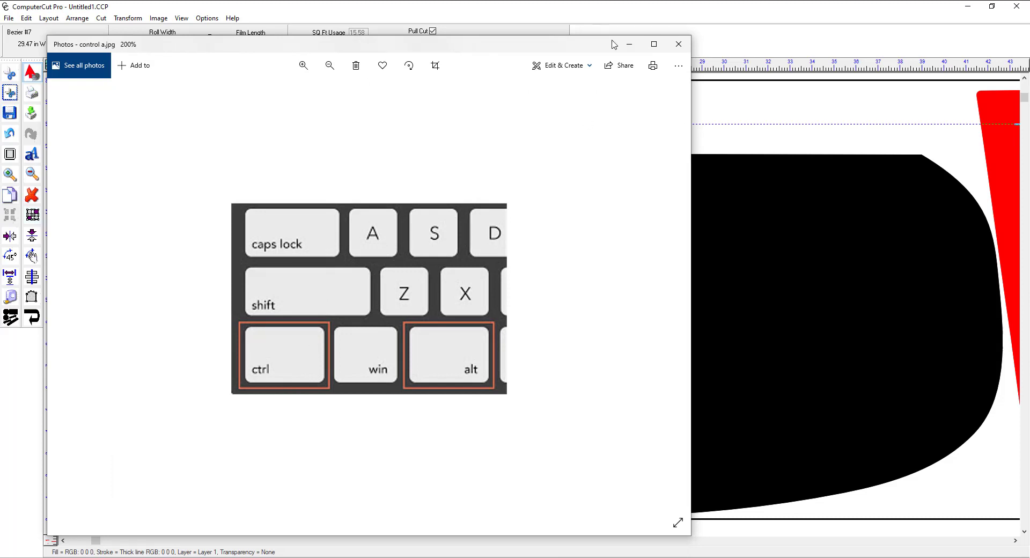
left_click(629, 45)
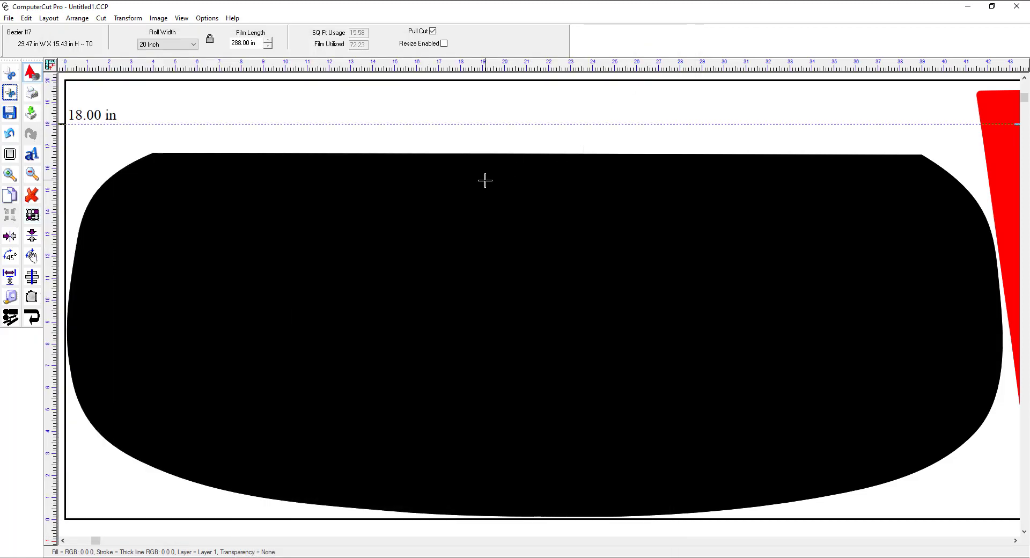
Step: Select all window patterns, fit them in view, and set the film roll width to 40 inches
key("ctrl+a")
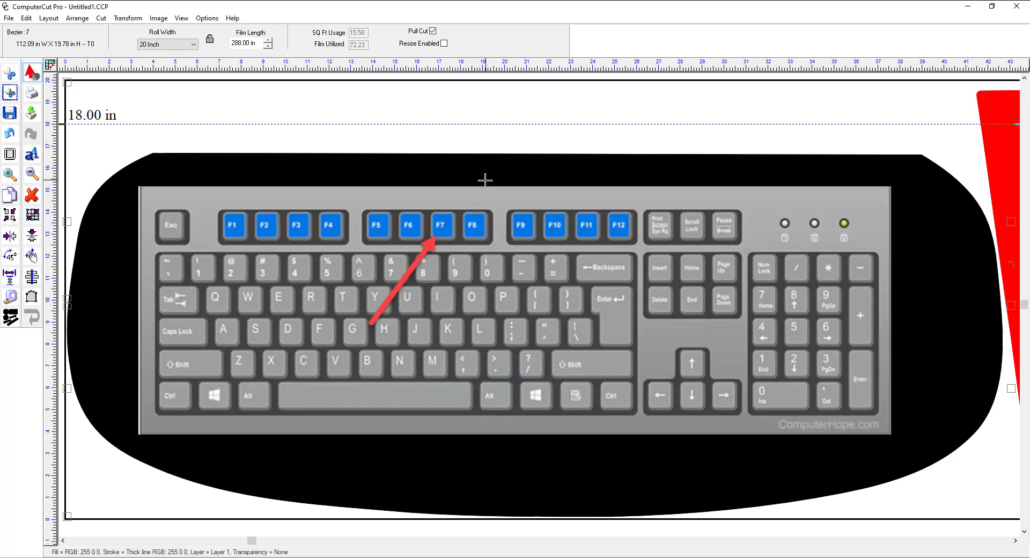
key("F7")
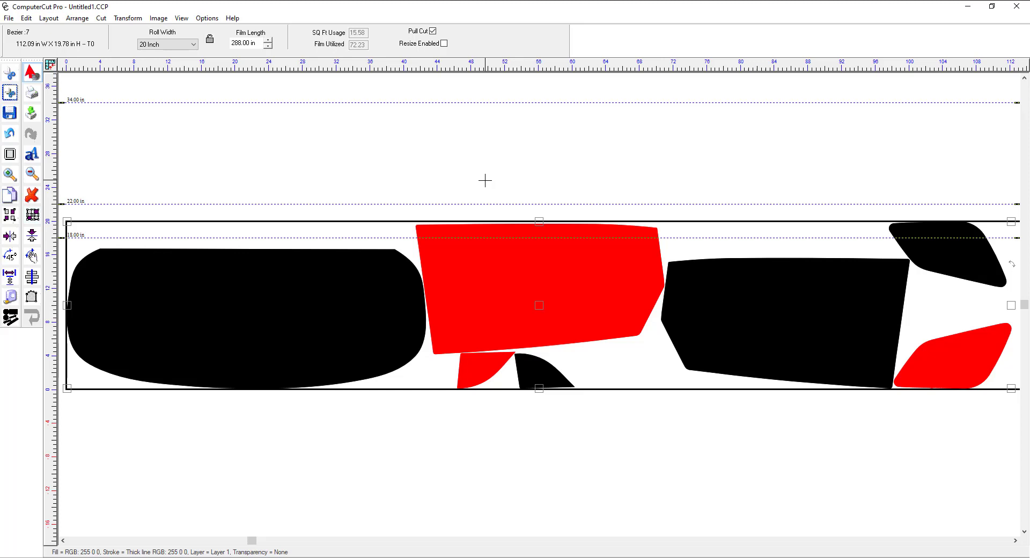
left_click(191, 48)
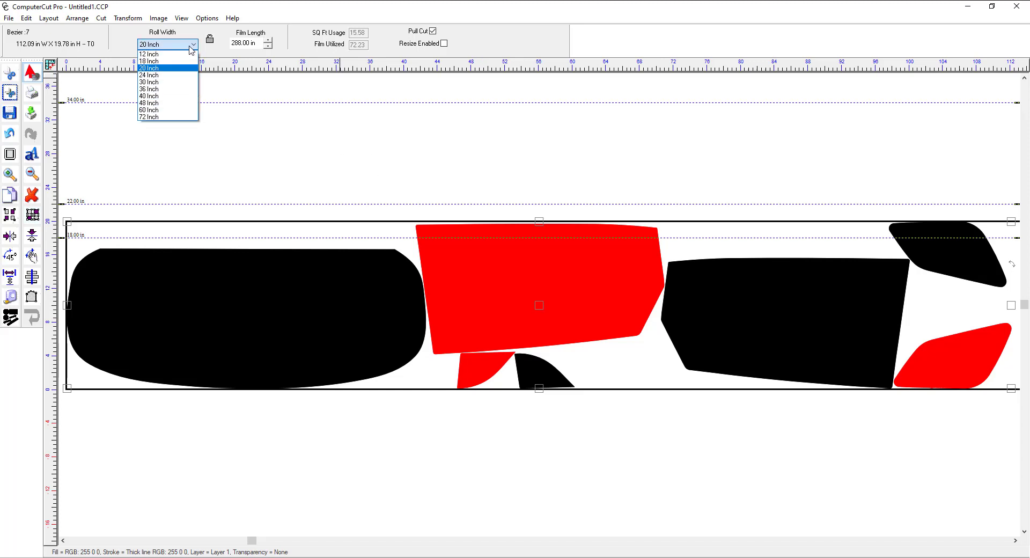
left_click(158, 96)
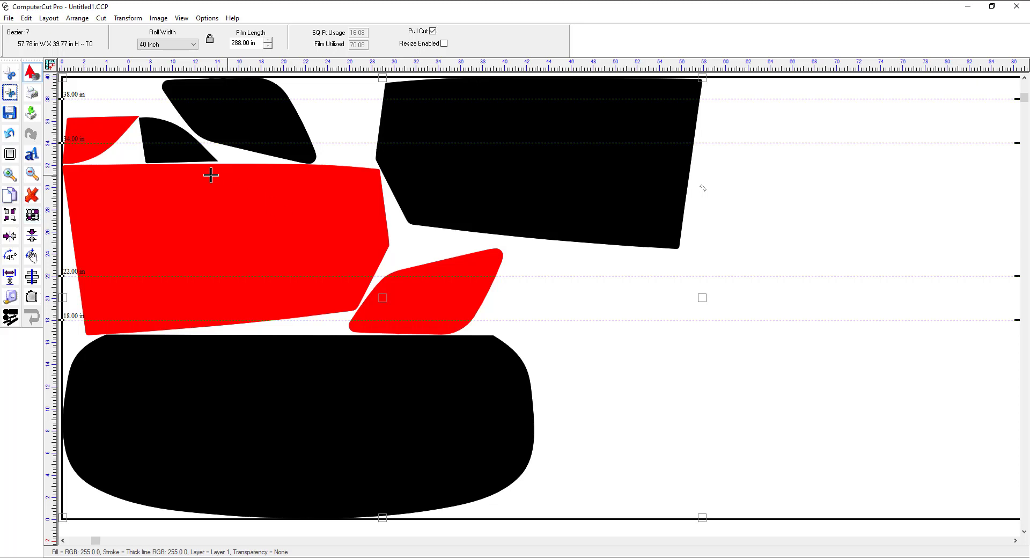
Step: Examine the rounded corner of the small red quarter window pattern up close, and return to the full roll view
left_click(10, 174)
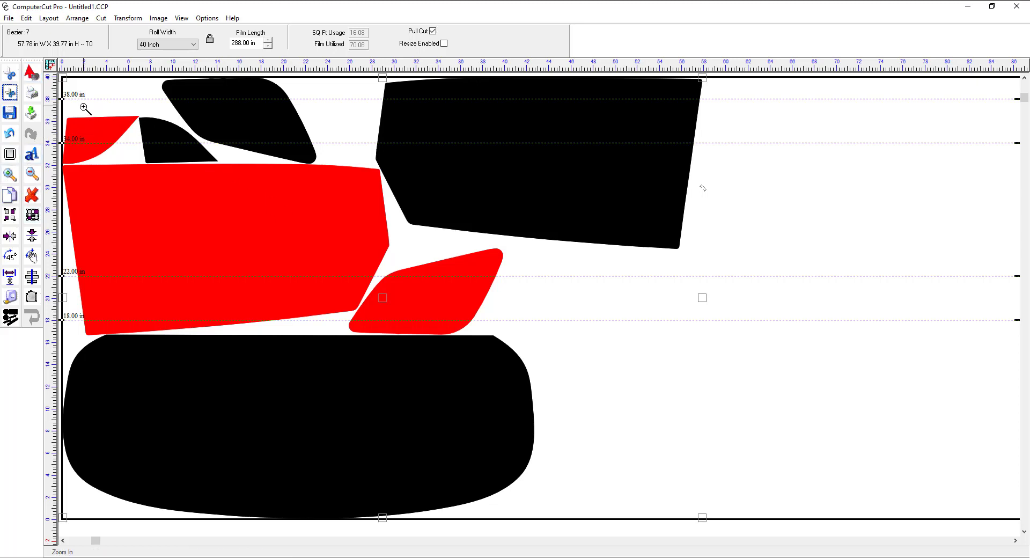
left_click_drag(69, 104, 145, 183)
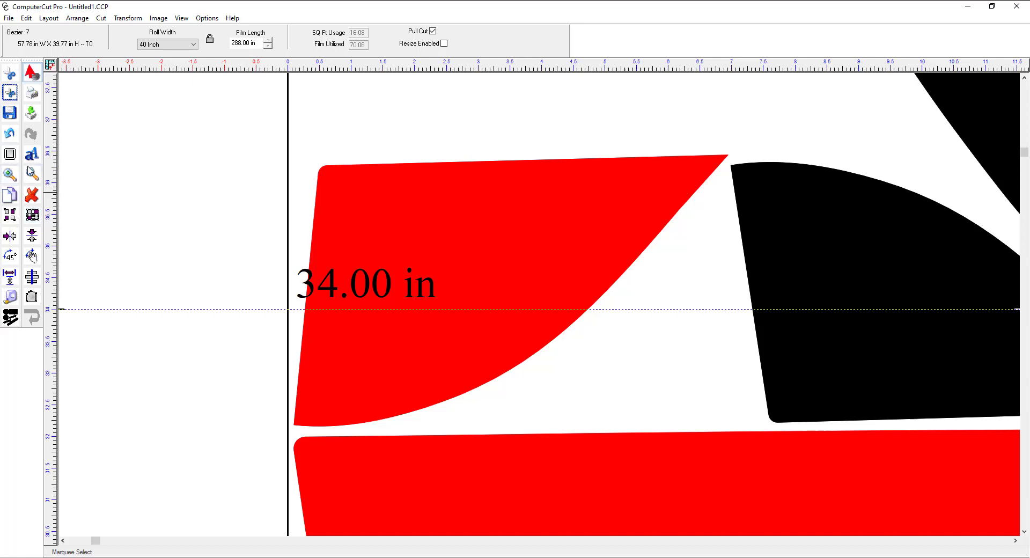
left_click(11, 175)
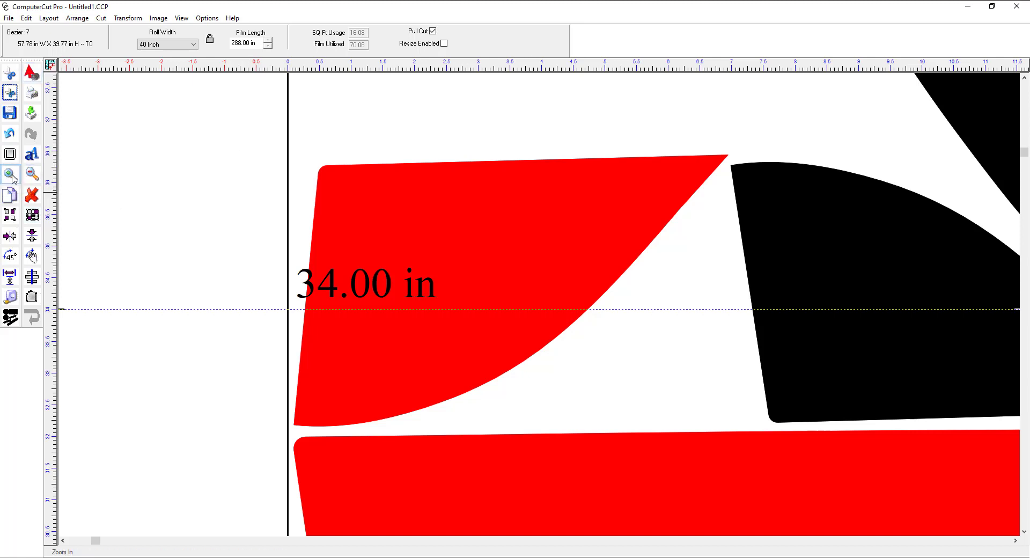
left_click_drag(327, 124, 162, 223)
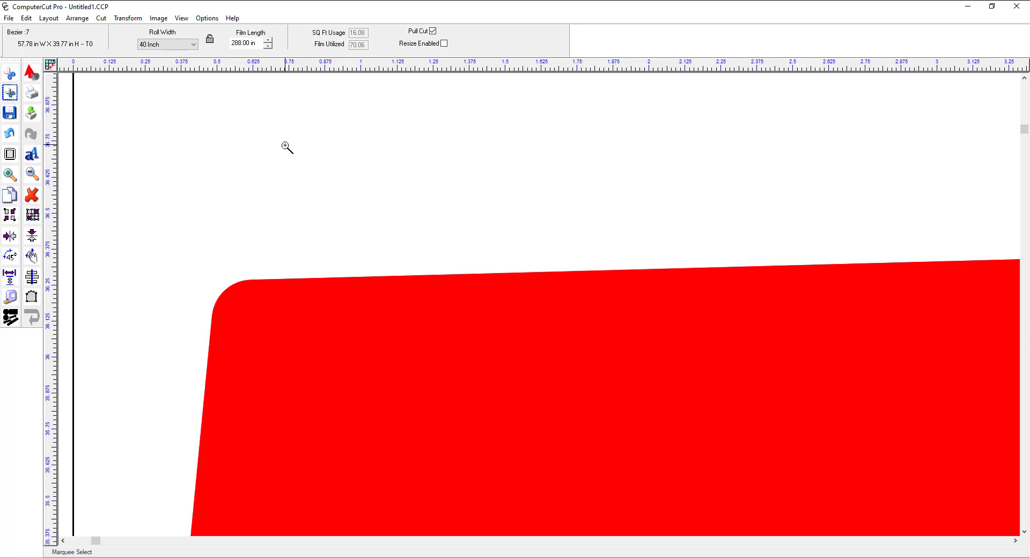
key("F8")
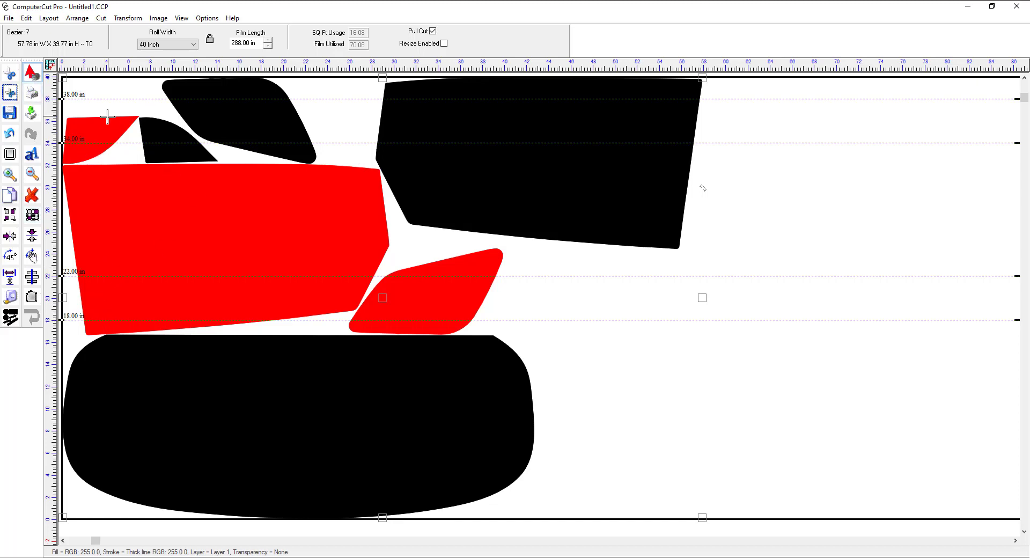
left_click(194, 46)
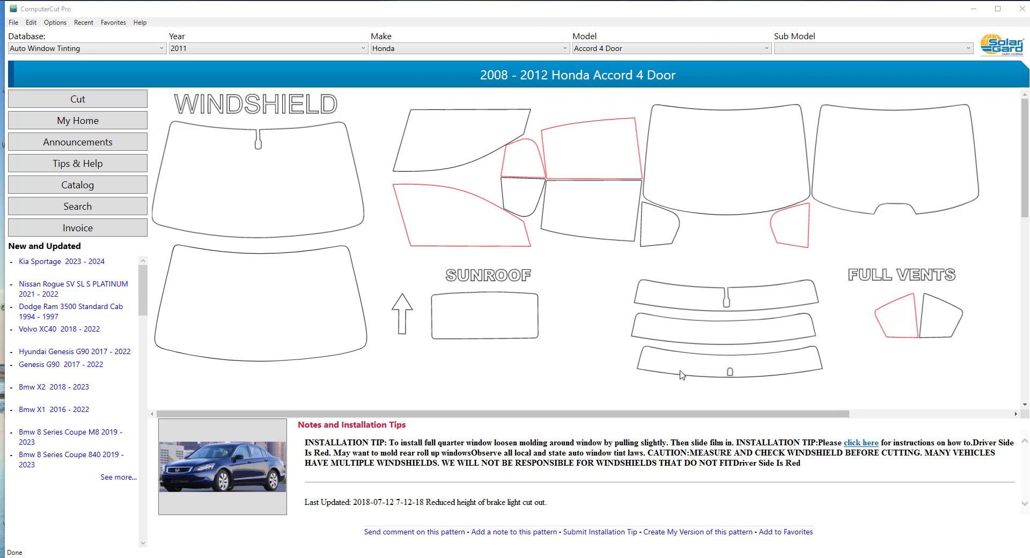
Step: Send the outline of the 2008 - 2012 Honda Accord's lowest curved strip to the cutting layout and turn off pattern fill
left_click(659, 368)
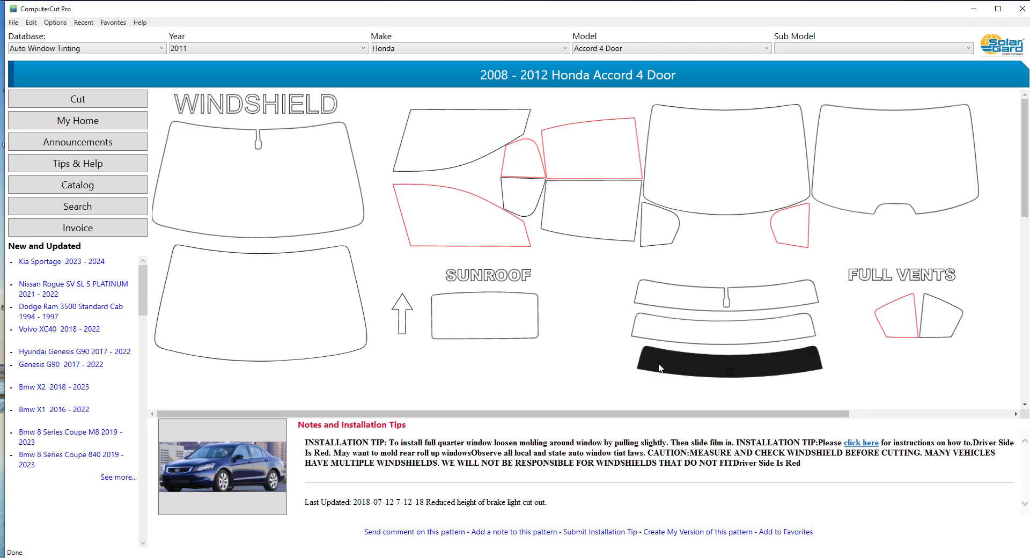
left_click(100, 107)
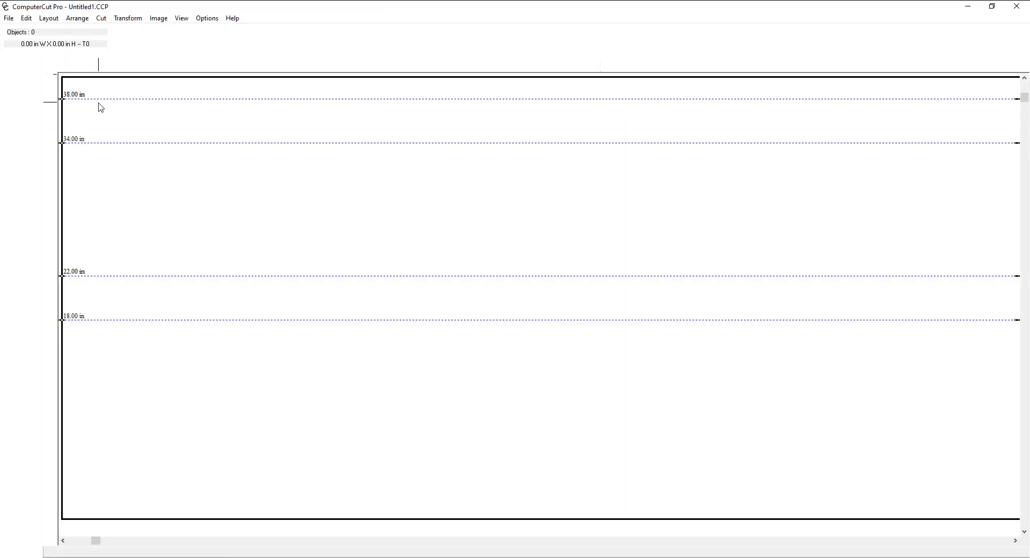
left_click(181, 18)
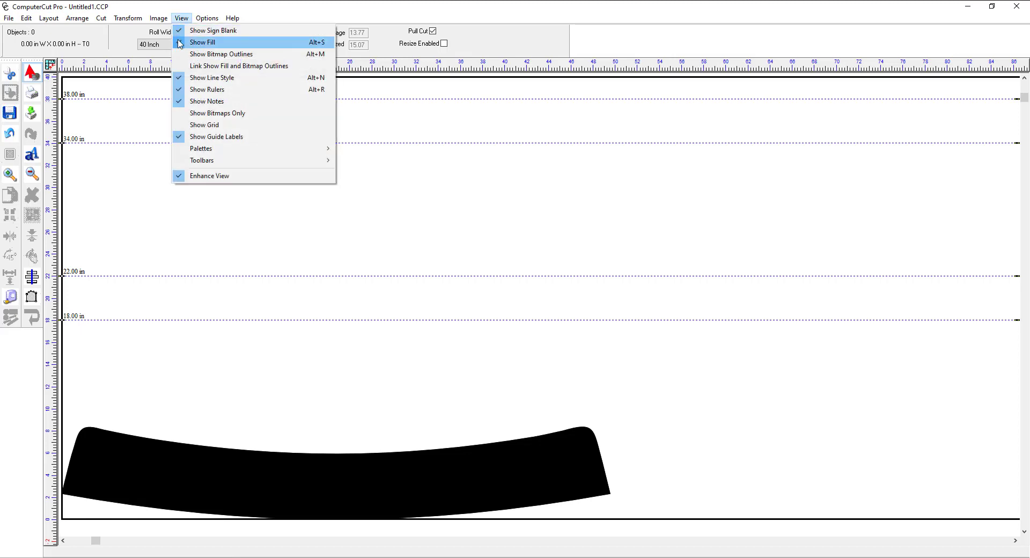
left_click(180, 43)
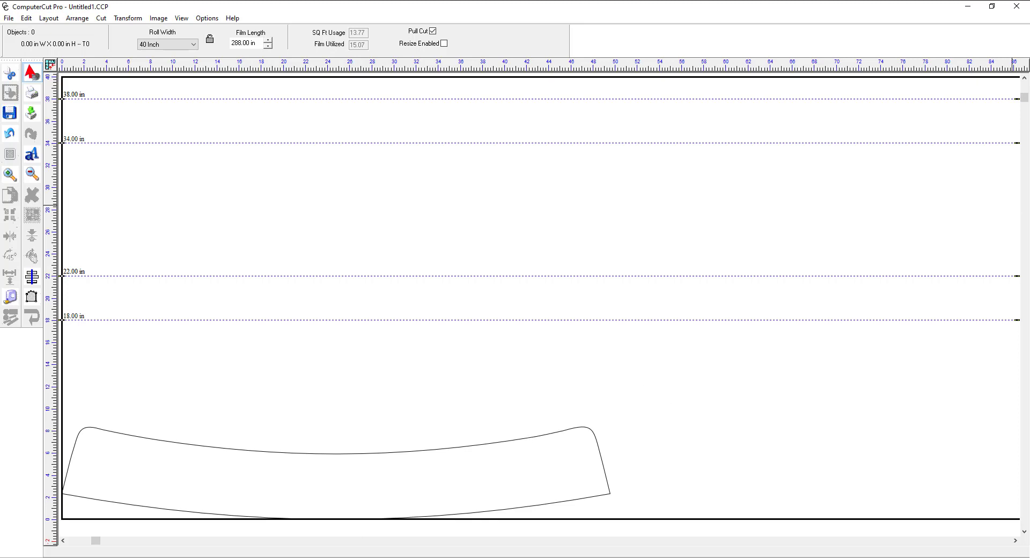
Step: Close the layout and send the lowest curved strip together with its small brake light cutout to a new layout
left_click(1014, 7)
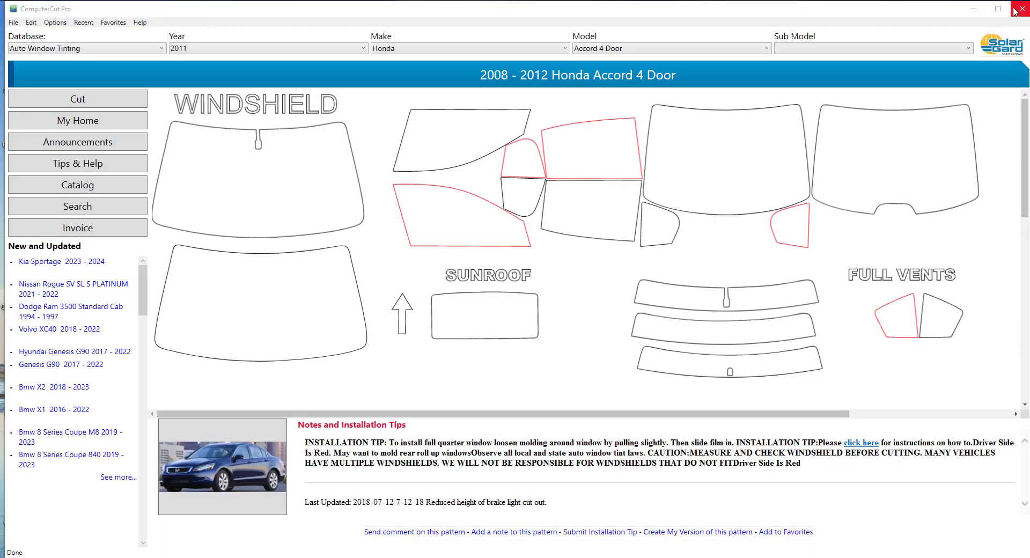
left_click(741, 374)
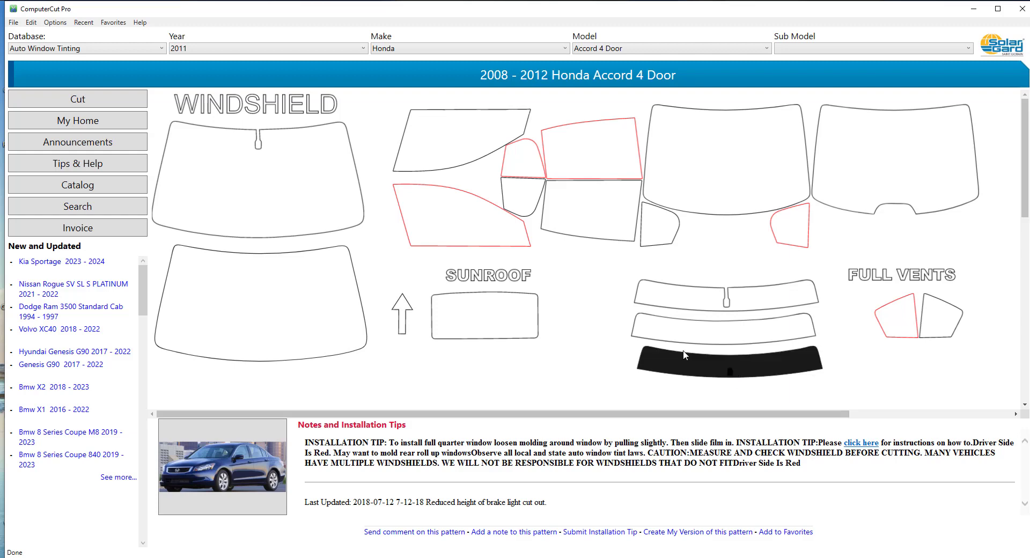
left_click(85, 103)
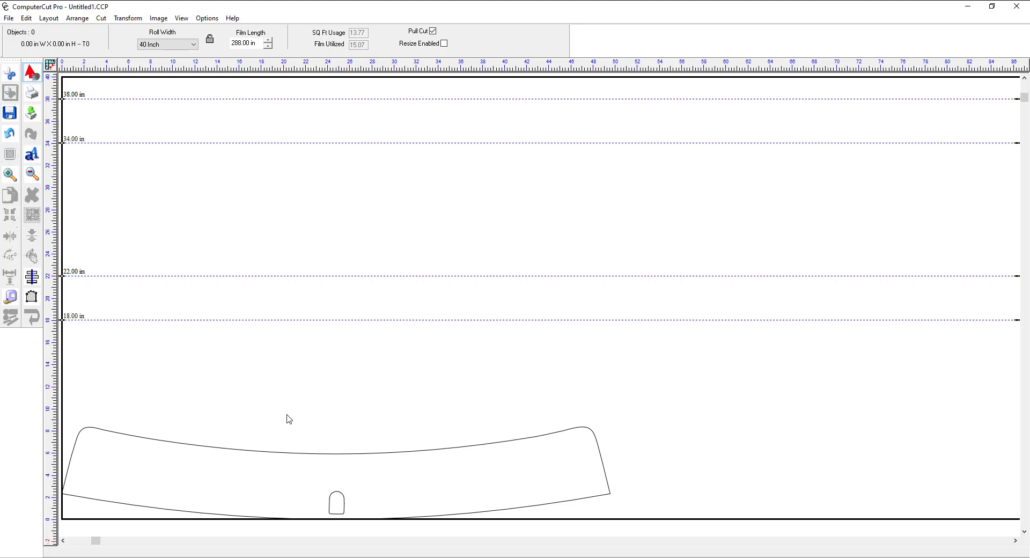
Step: Move only the strip outline up onto the 22-inch guide, leaving the cutout behind, and undo the move
left_click(272, 454)
left_click_drag(333, 473, 445, 276)
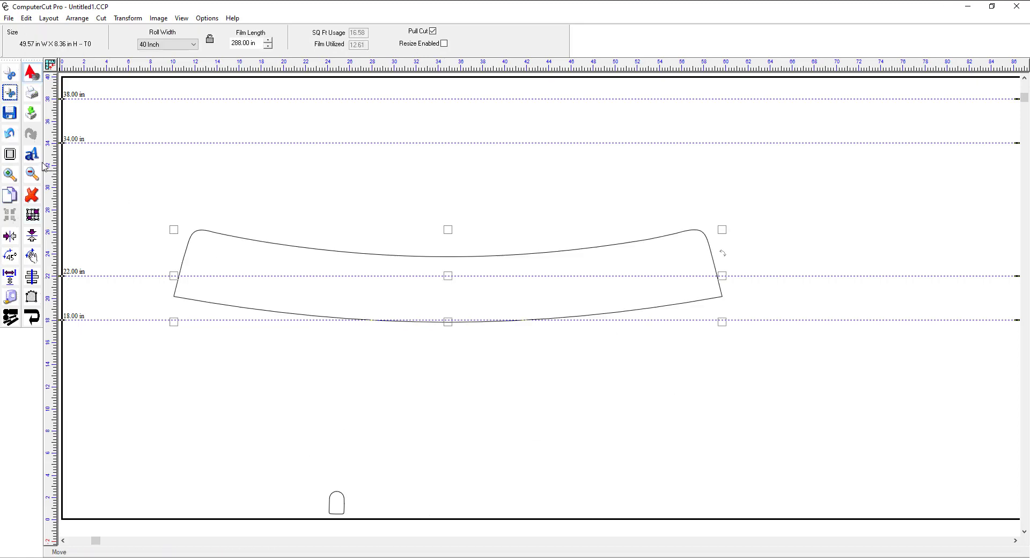
left_click(10, 135)
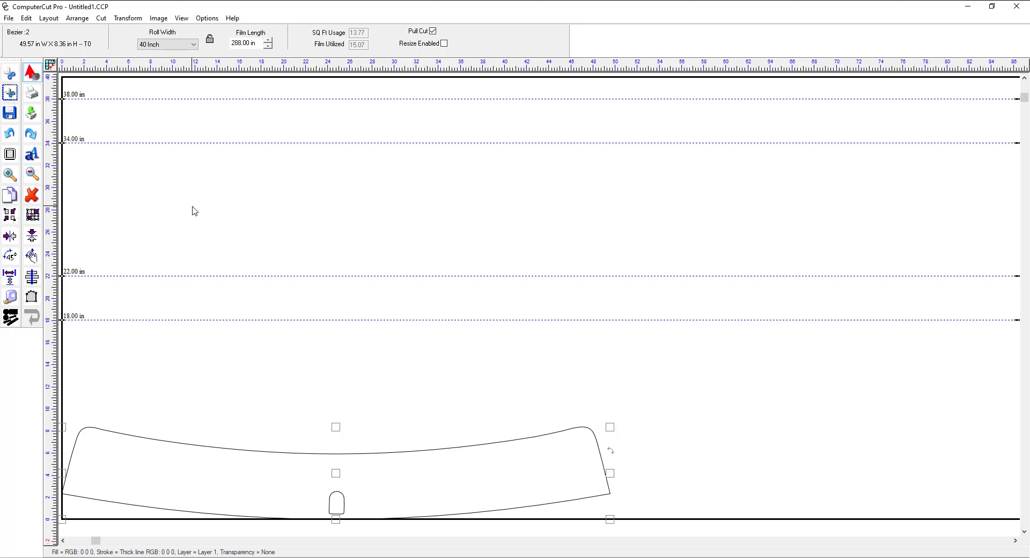
Step: Combine the strip outline with its brake light cutout, and undo a test move of the combined pattern
left_click(14, 212)
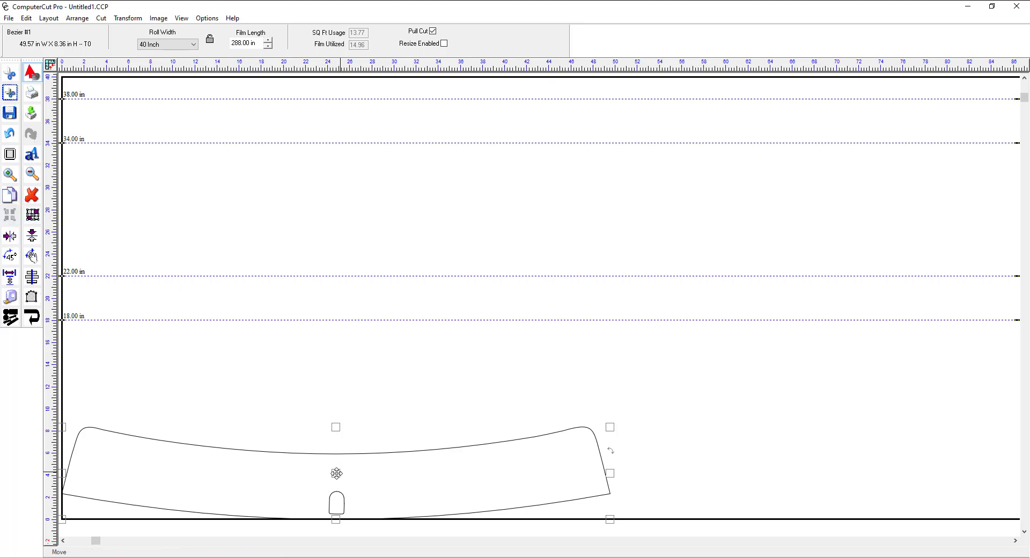
left_click_drag(336, 474, 481, 304)
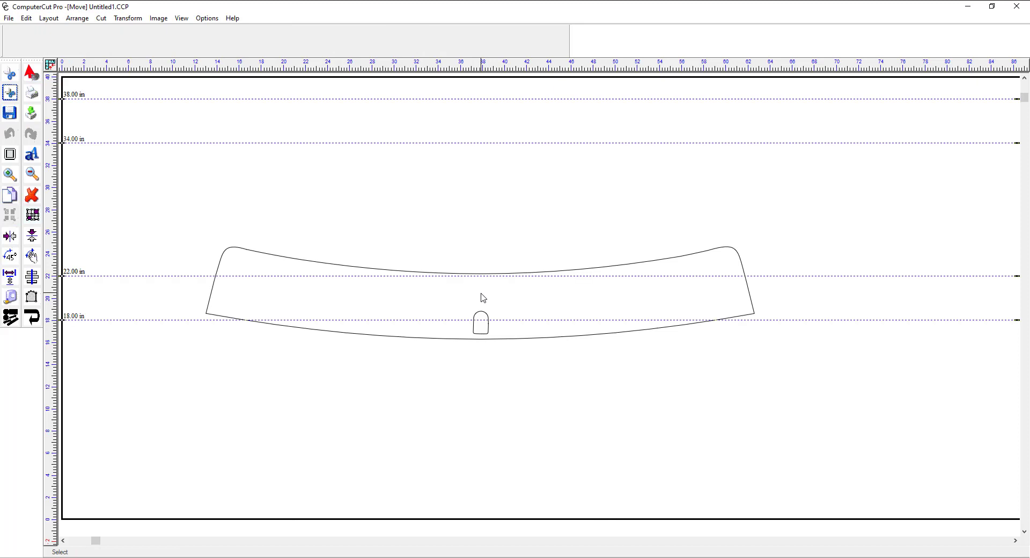
left_click(366, 370)
key("ctrl+z")
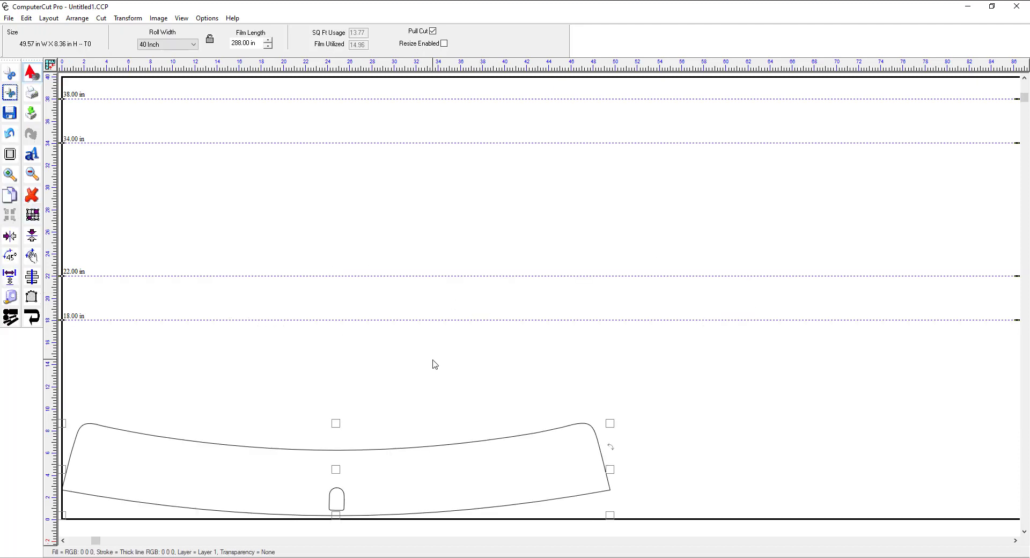